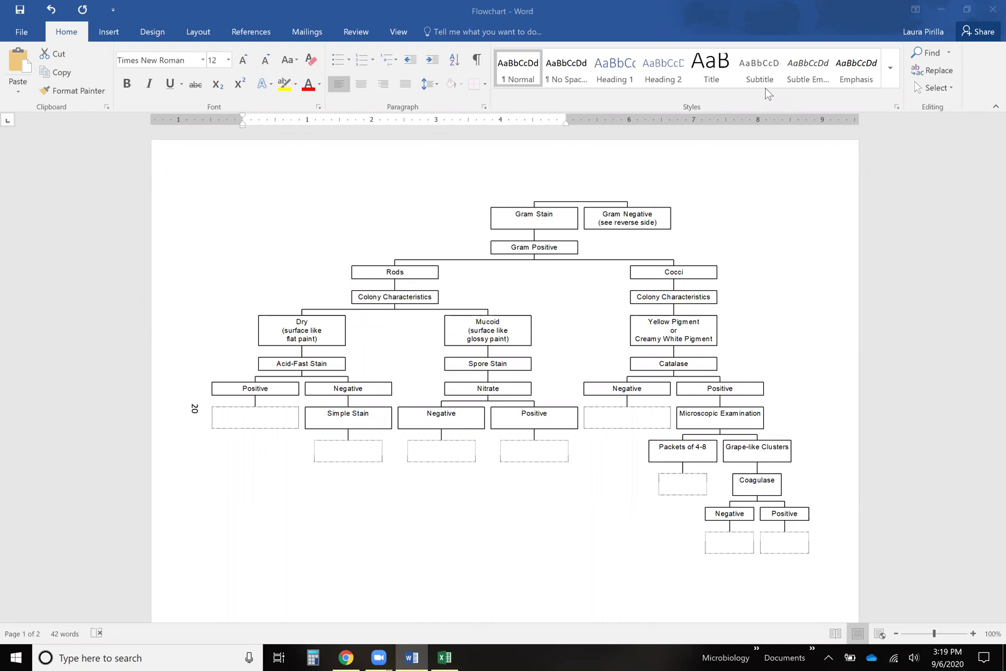
Examine the Gram Positive and Gram Negative flowcharts on both pages, along with the List of Possible Unknowns.
scroll(720, 362, down, 5)
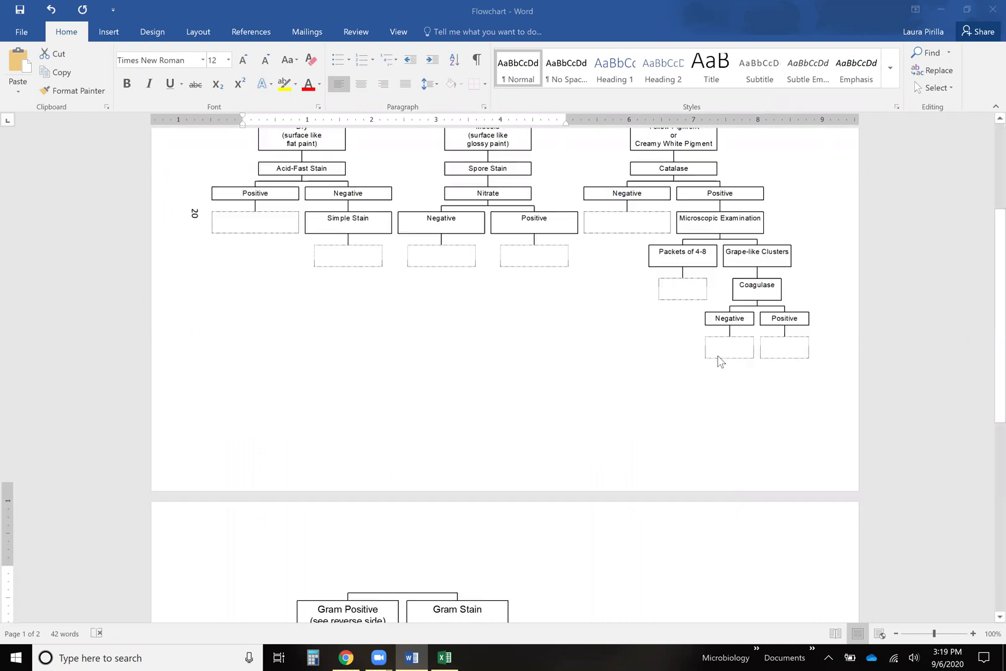
scroll(719, 361, down, 10)
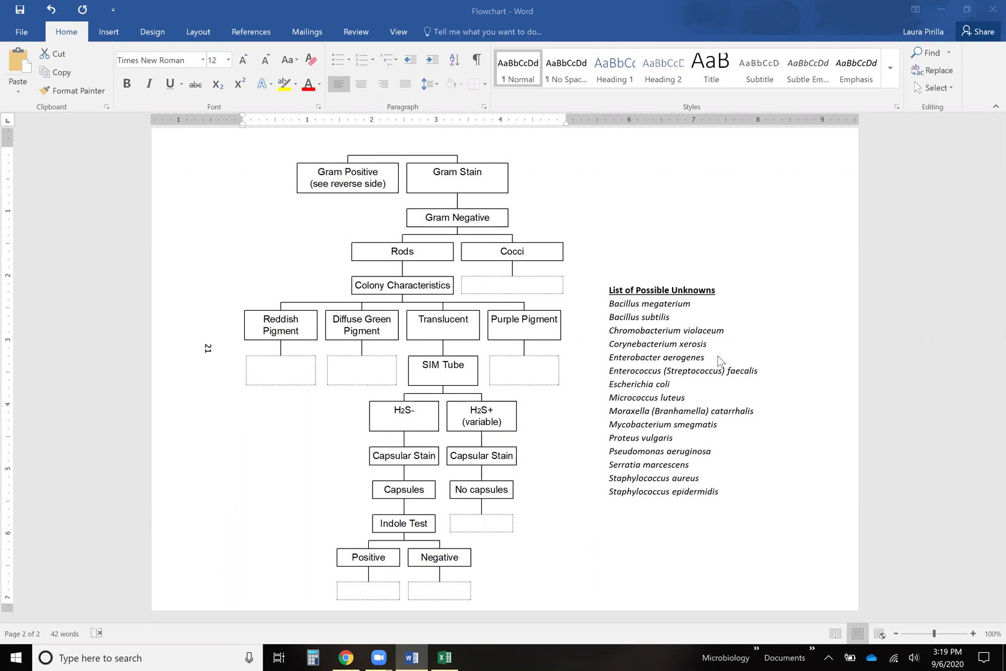
scroll(719, 360, up, 8)
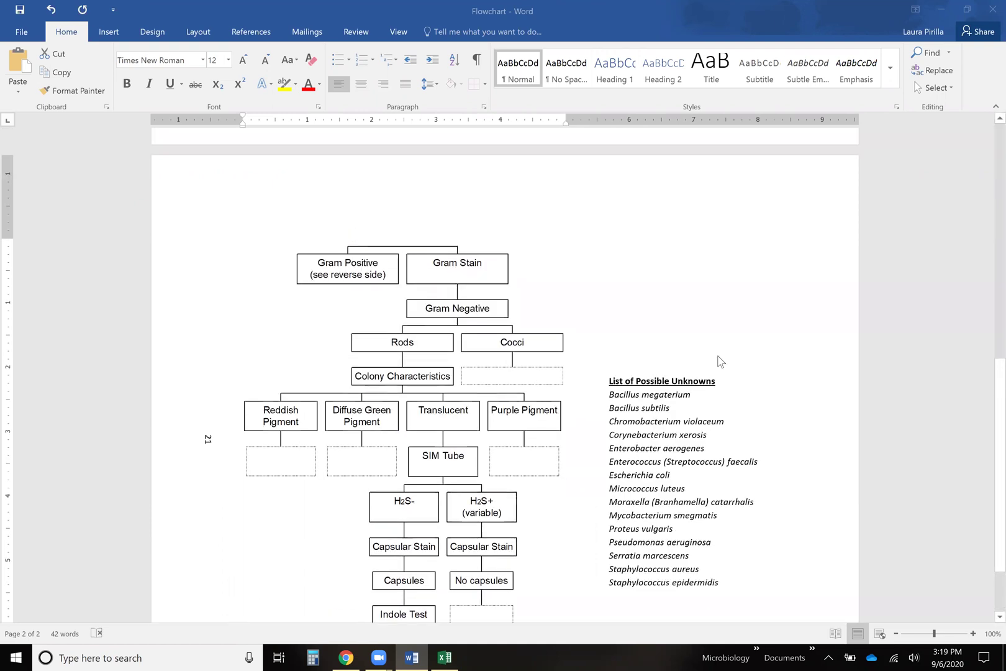
scroll(719, 360, up, 9)
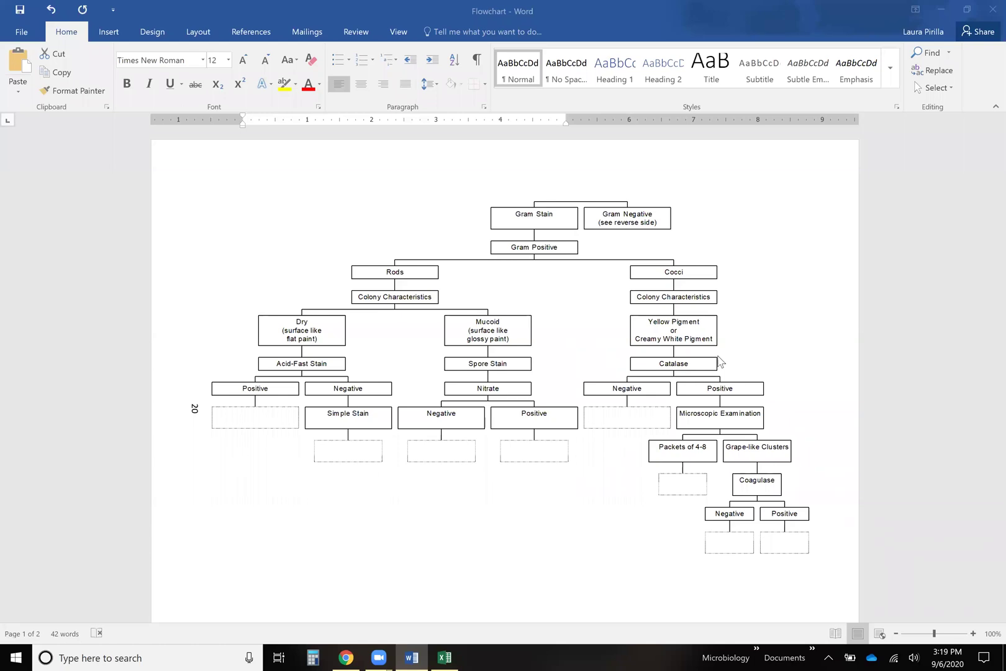
scroll(719, 361, down, 8)
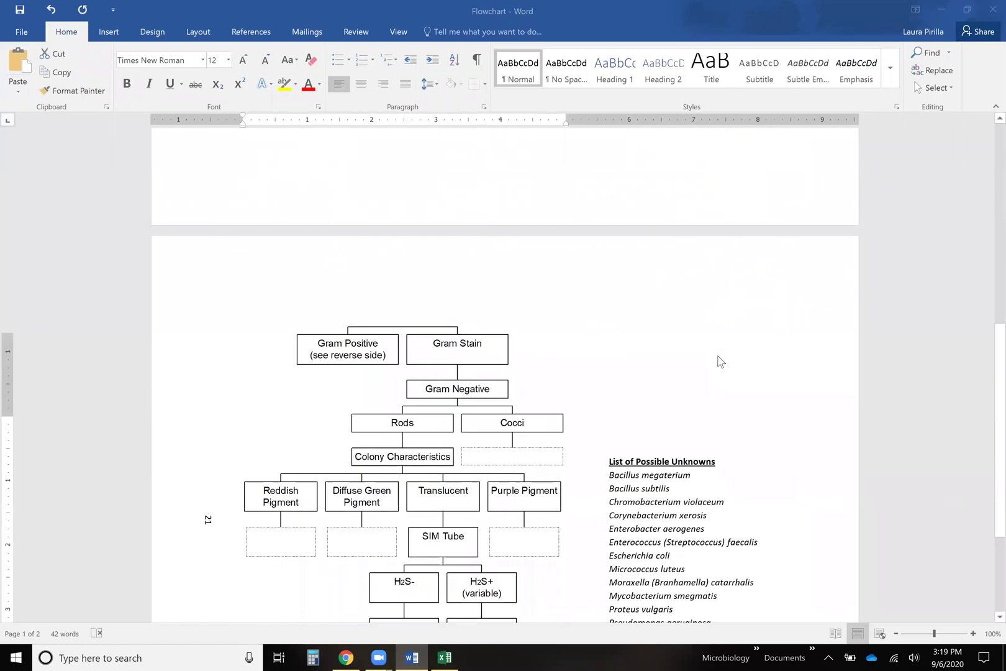
scroll(719, 362, down, 1)
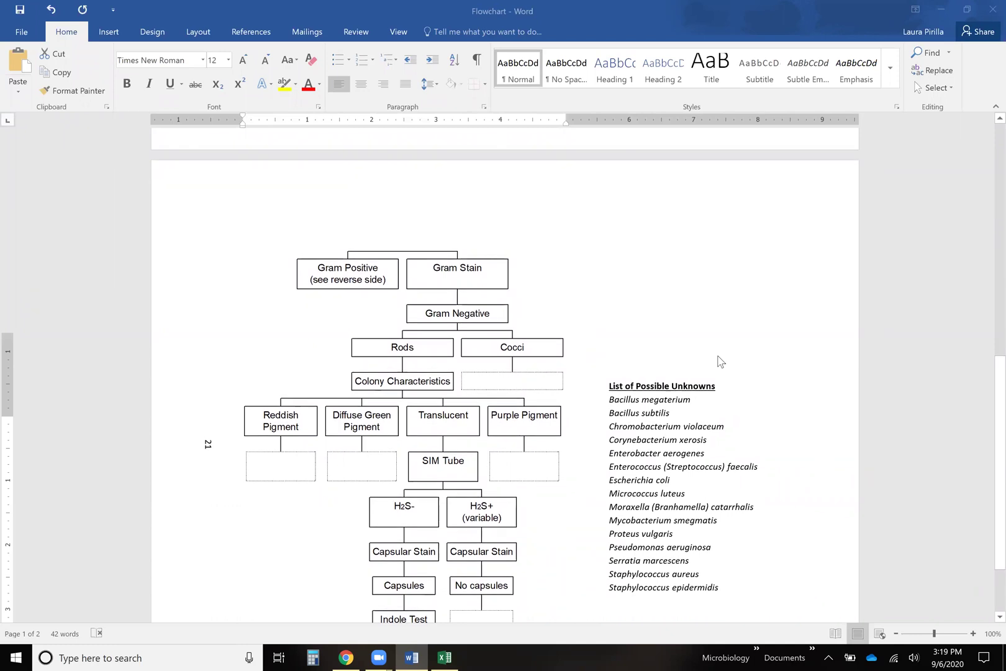
scroll(719, 361, up, 9)
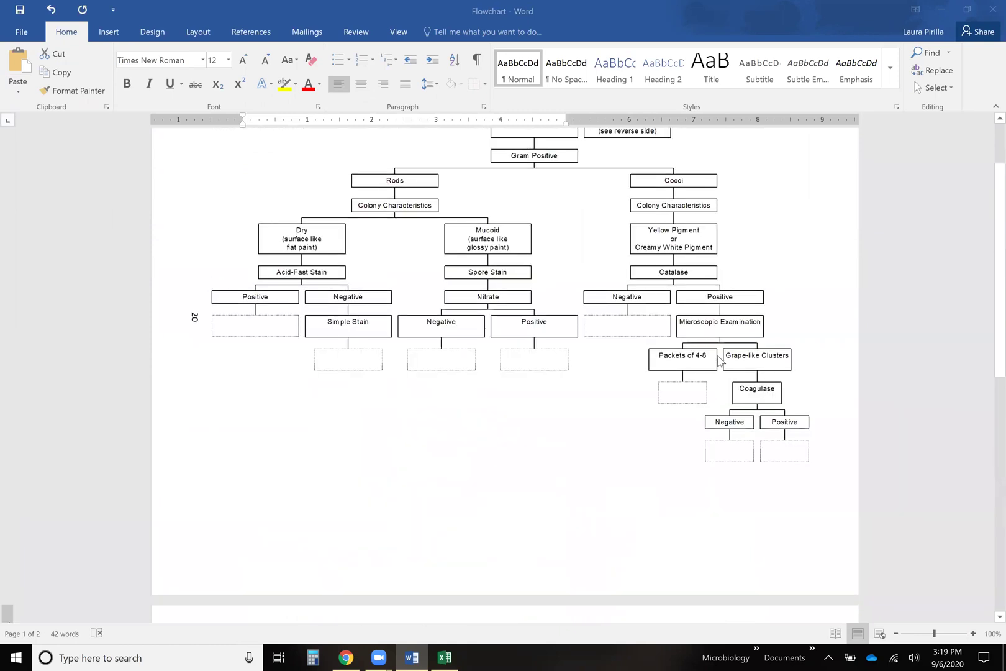
scroll(719, 362, up, 3)
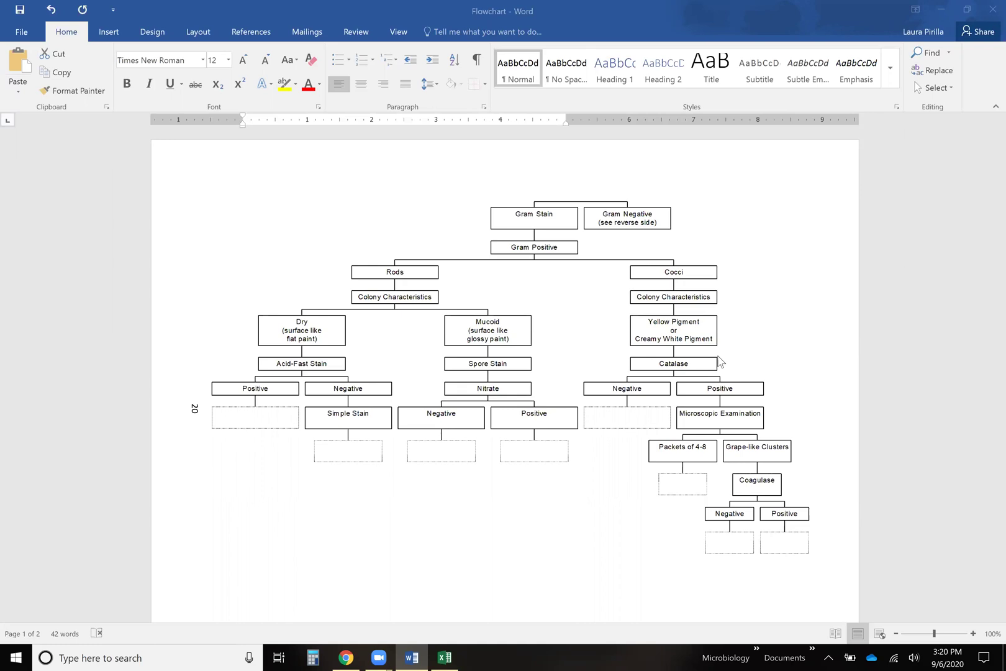
scroll(718, 361, down, 3)
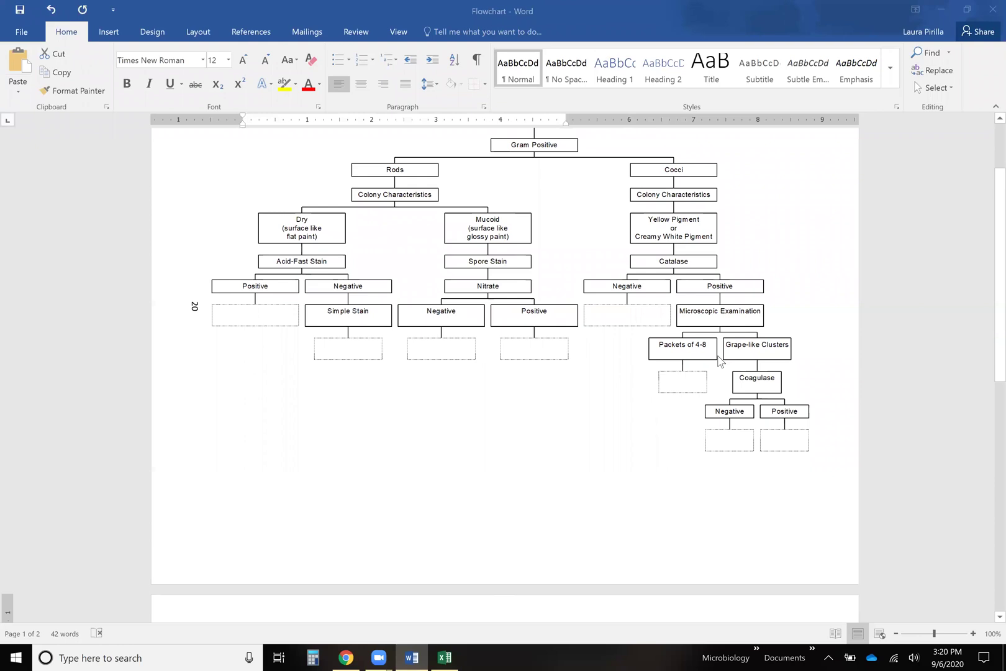
scroll(719, 362, down, 3)
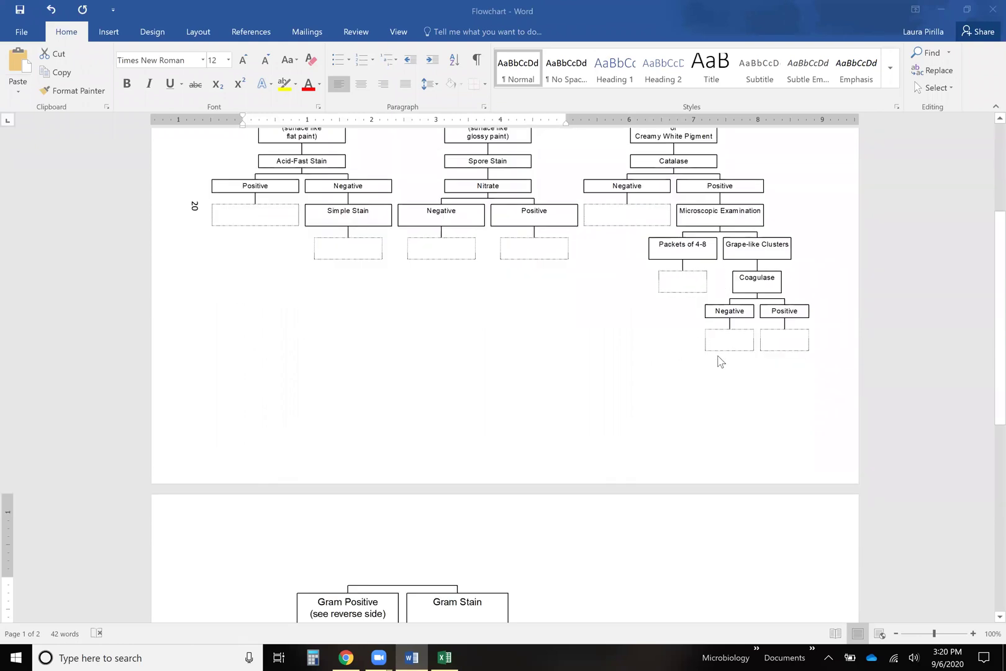
scroll(719, 361, down, 10)
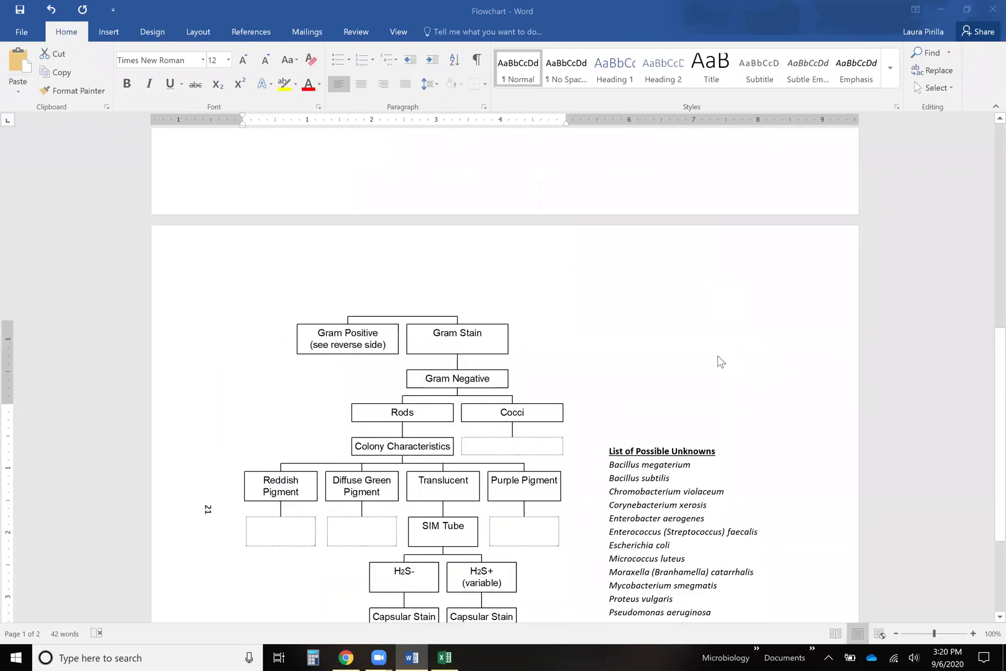
scroll(720, 362, down, 2)
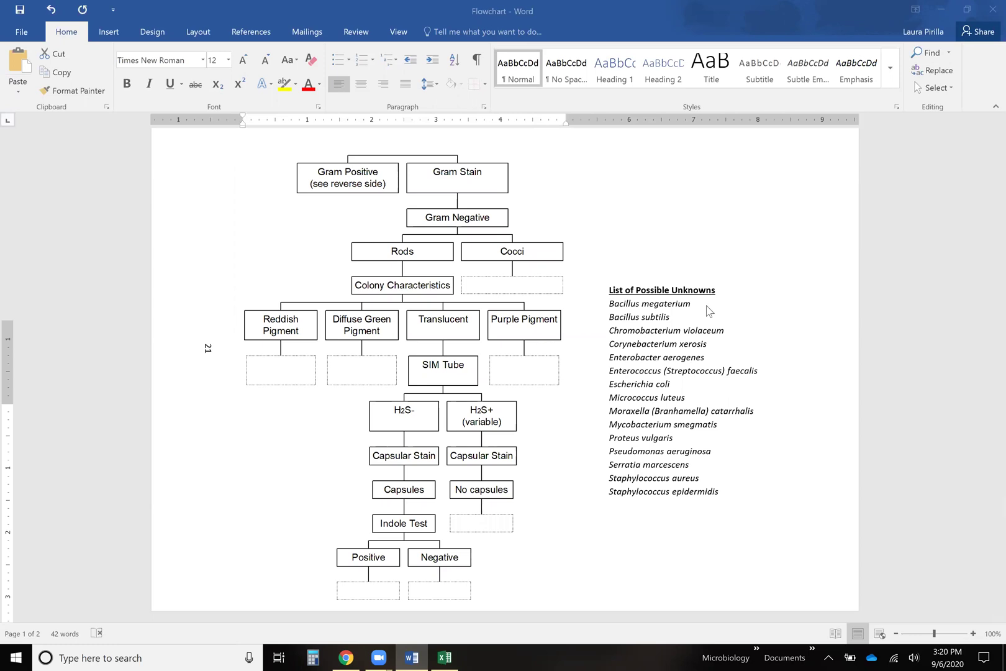
scroll(707, 308, up, 3)
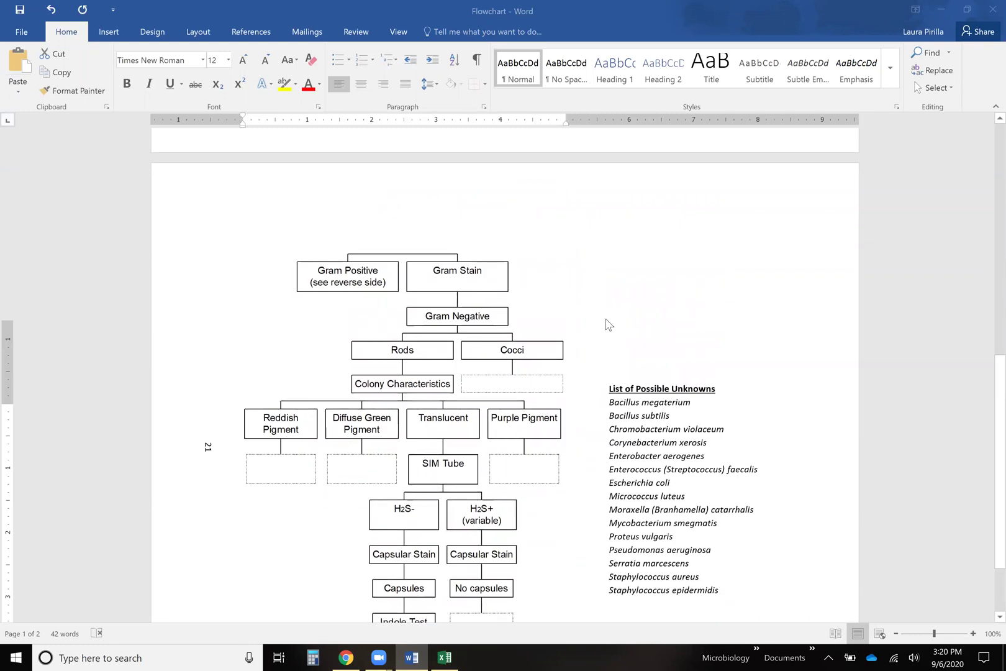
scroll(434, 296, up, 15)
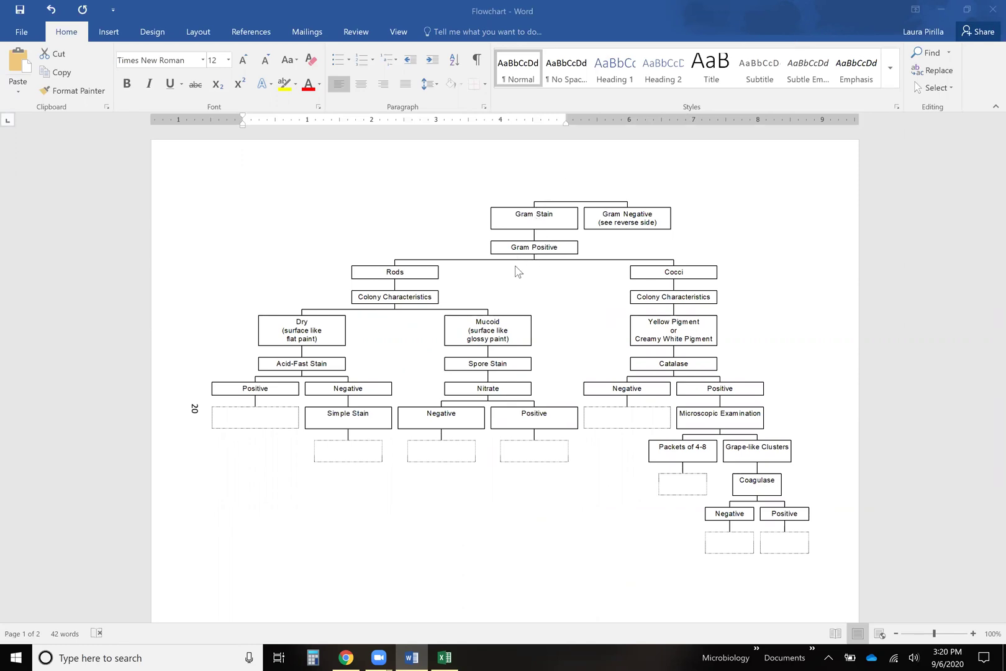
scroll(515, 271, down, 10)
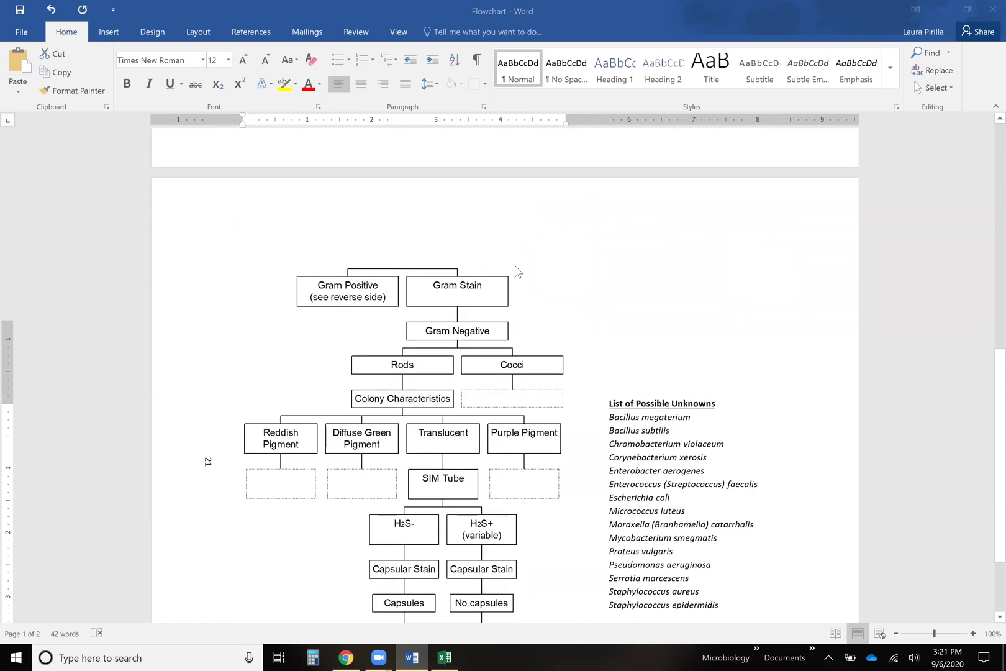
scroll(514, 271, up, 7)
scroll(514, 272, up, 1)
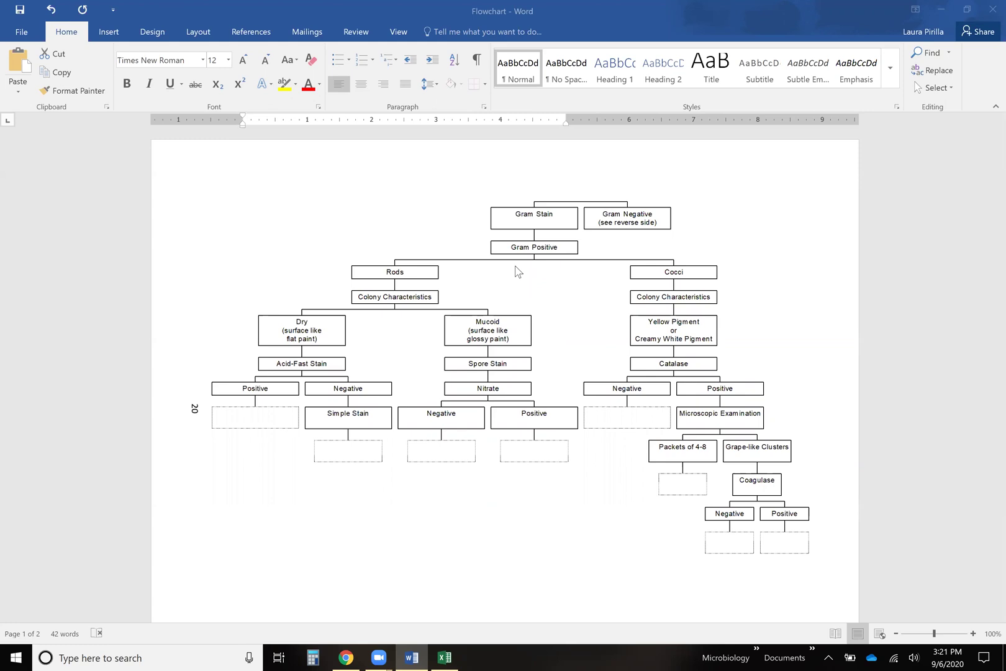
Review the Salmonella enterica traits on Sheet1 of the Excel workbook, and return to the Gram Negative flowchart in Word.
click(441, 654)
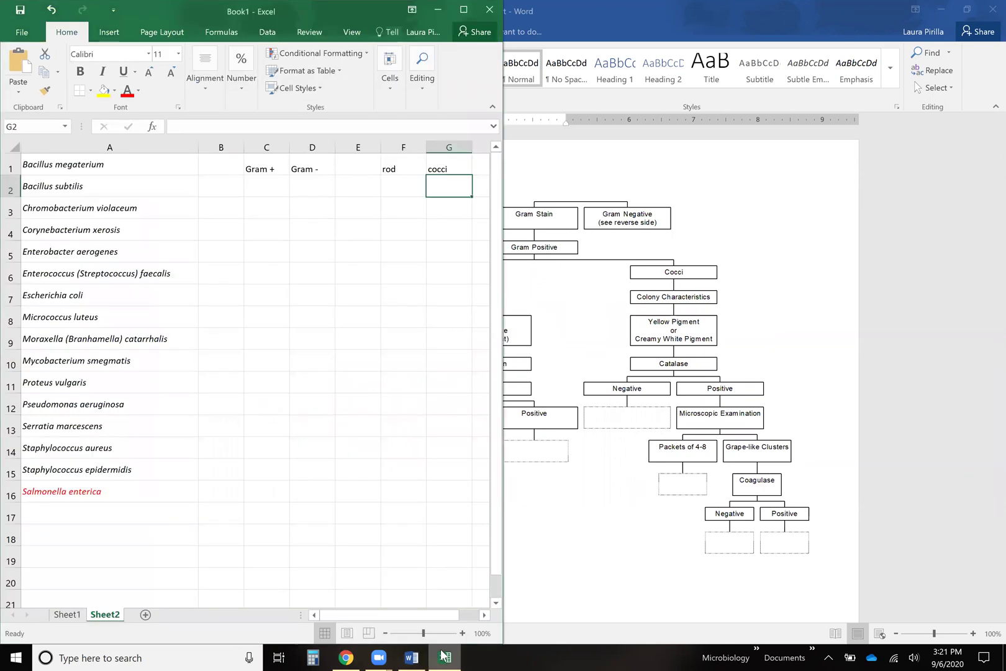
click(67, 614)
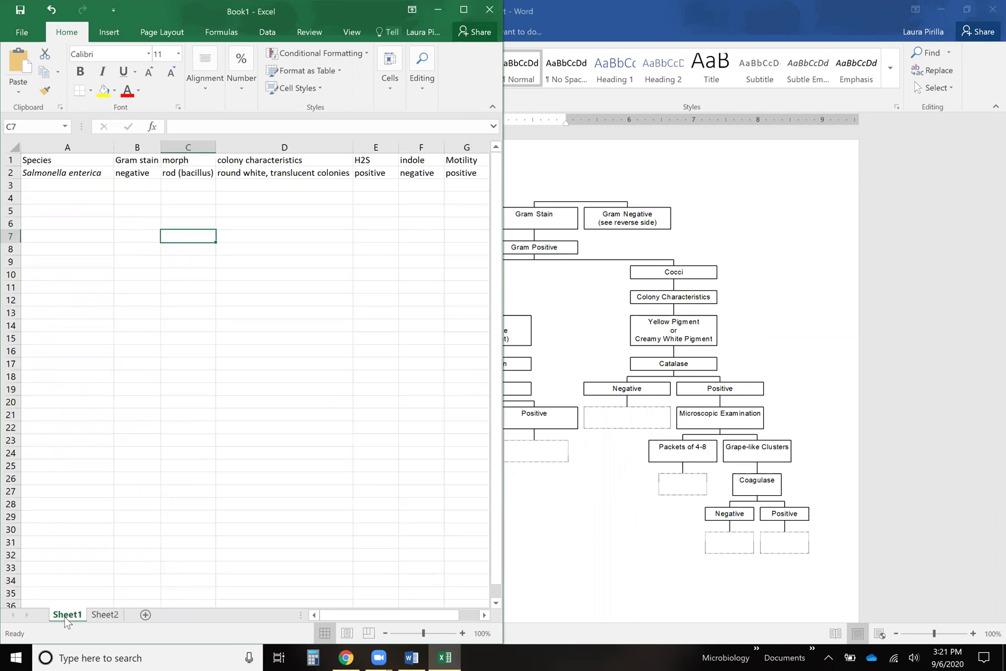
click(588, 559)
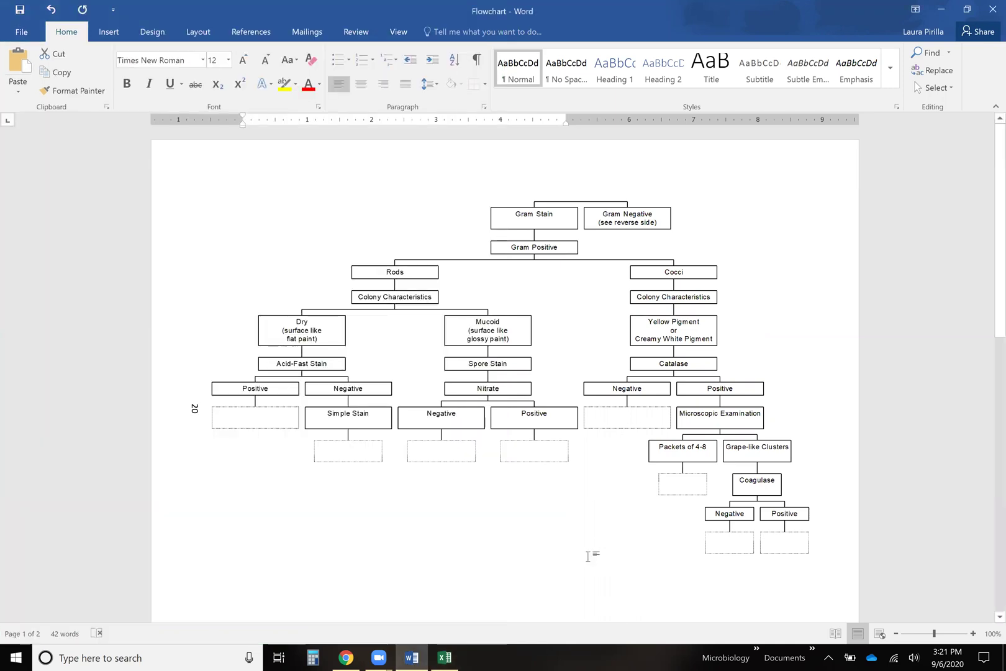
scroll(588, 557, down, 10)
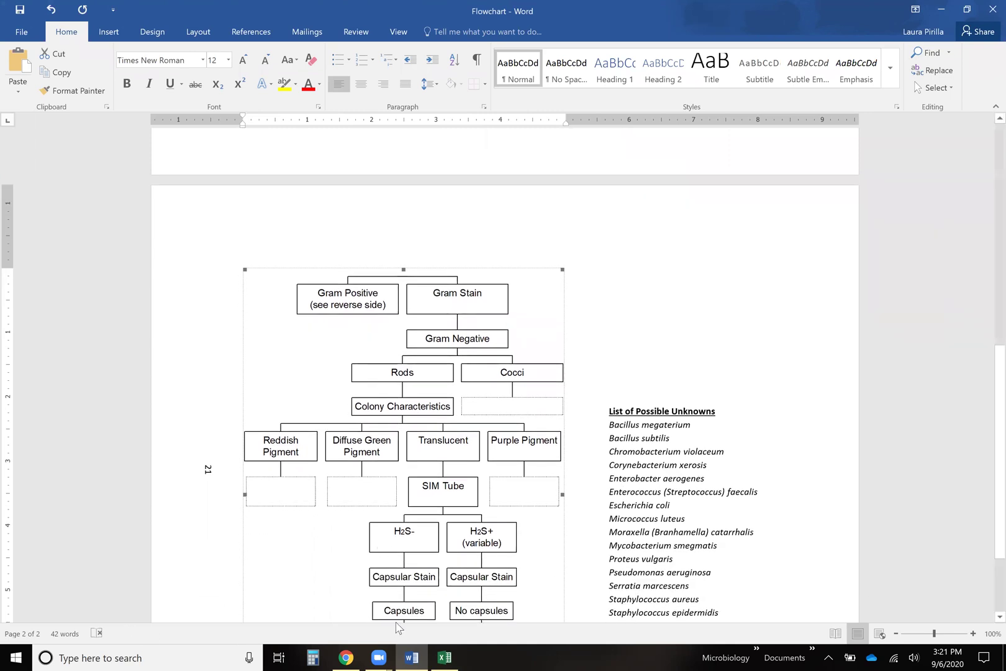
Switch to the Excel workbook and enter salmonella in cell D2 under the Gram - heading on Sheet2.
click(445, 657)
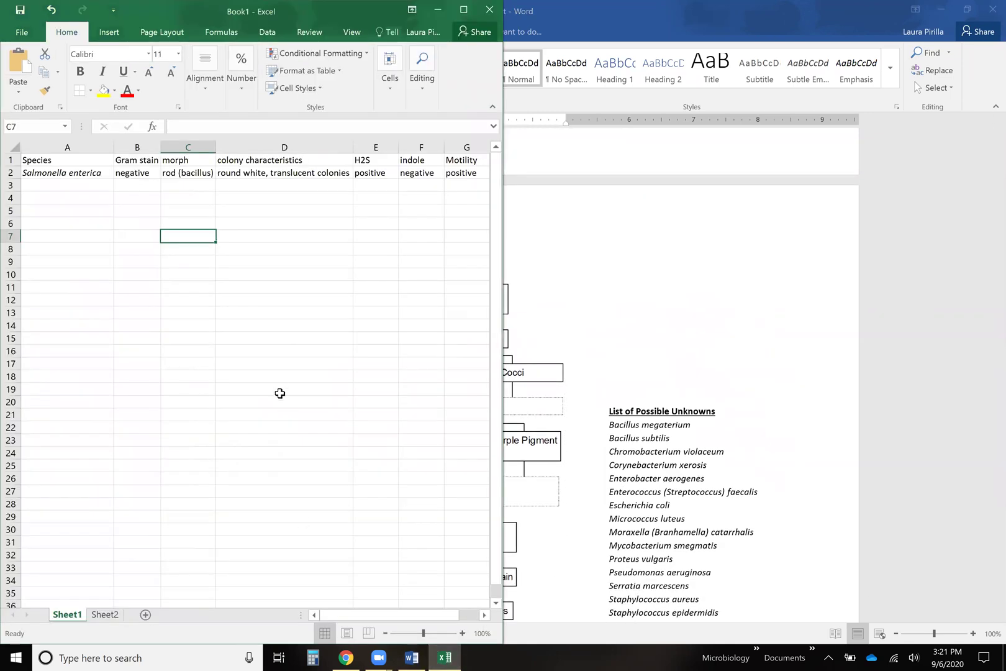
click(105, 614)
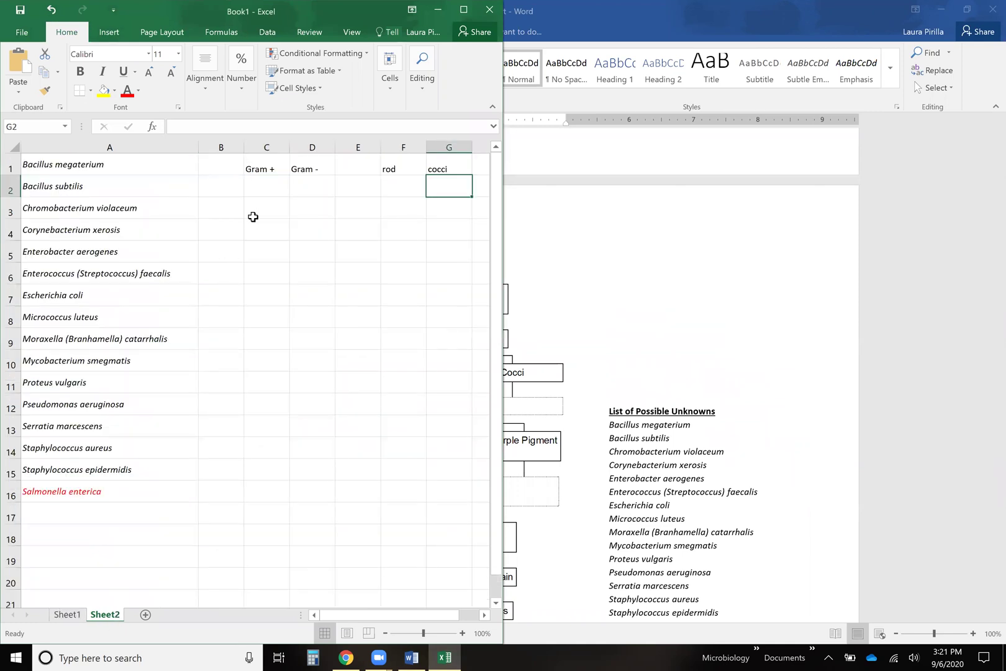
click(321, 192)
text(sa)
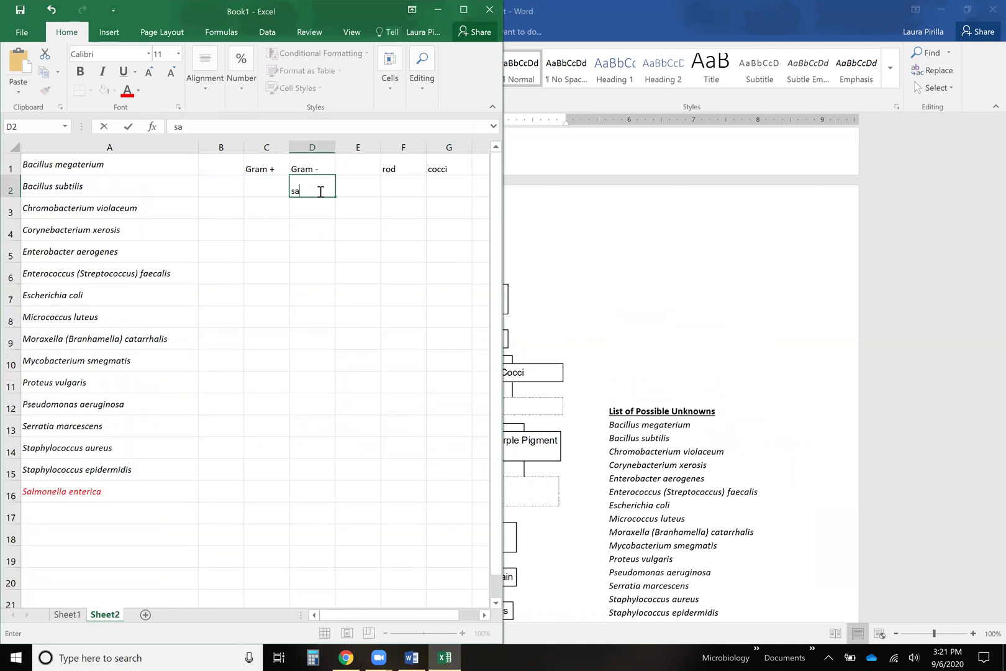
text(lmonella)
key(Return)
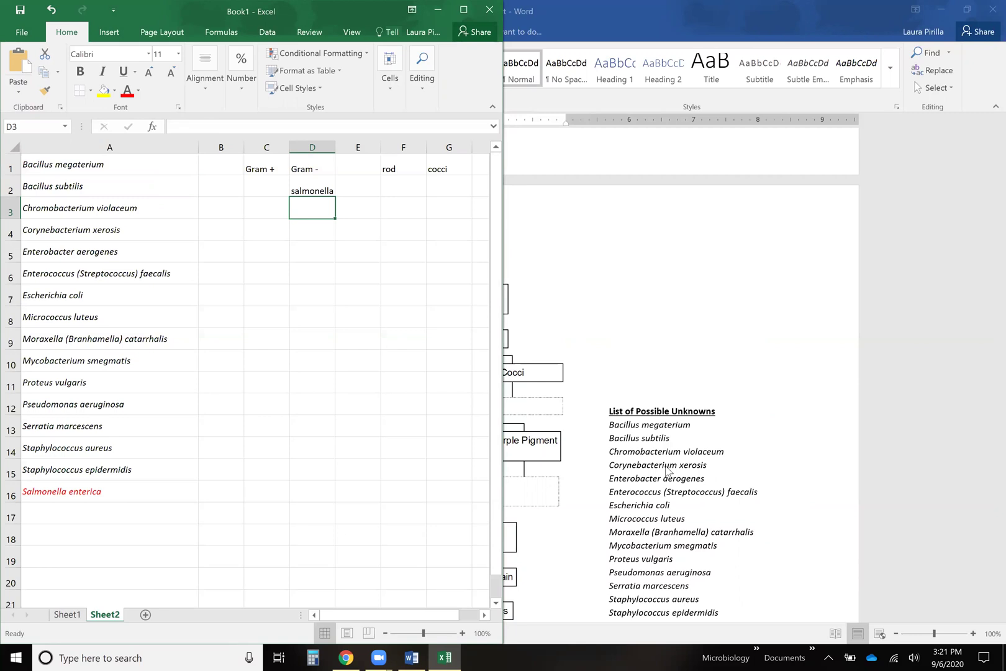
Switch to the Word flowchart and examine the rods and cocci branches below Gram Negative.
click(248, 203)
click(303, 205)
click(643, 305)
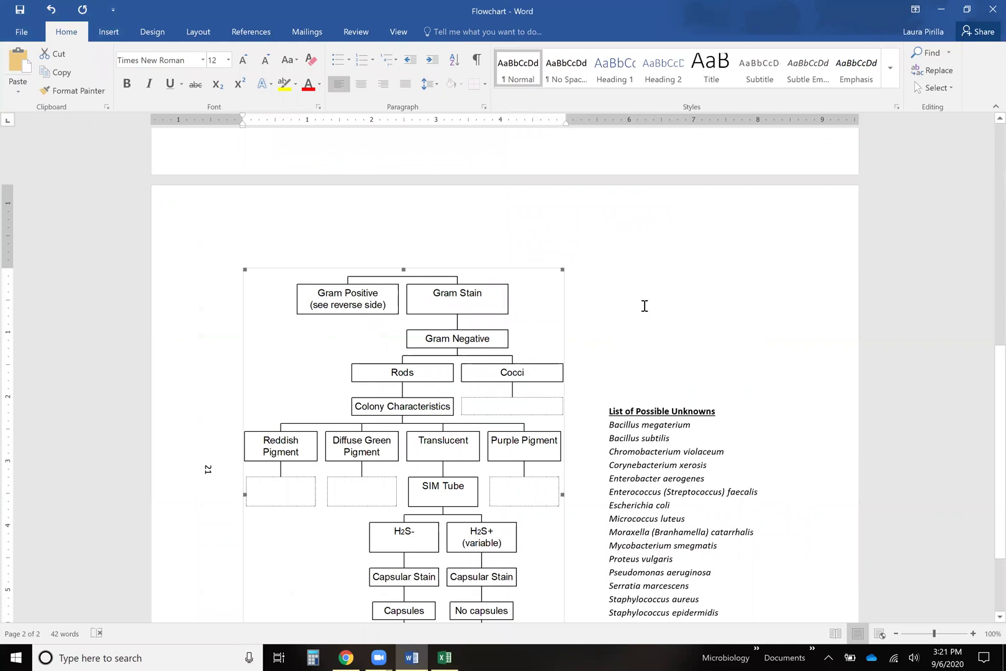
scroll(644, 305, down, 4)
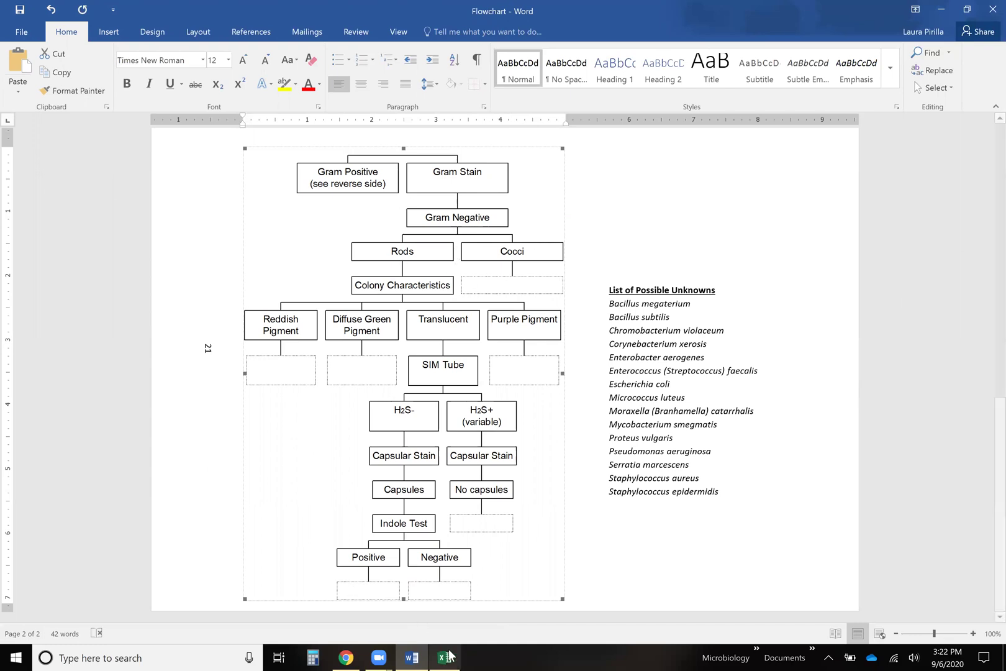
In the Excel workbook, check the morphology on Sheet1 and enter salmonella in cell F2 under the rod heading on Sheet2.
mouse_move(451, 656)
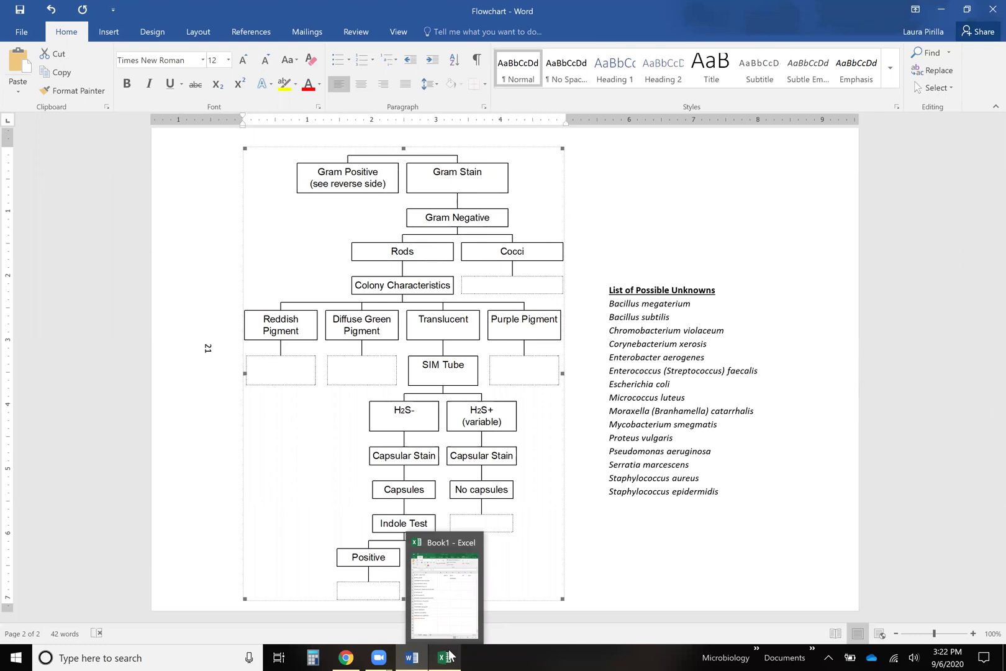
click(451, 655)
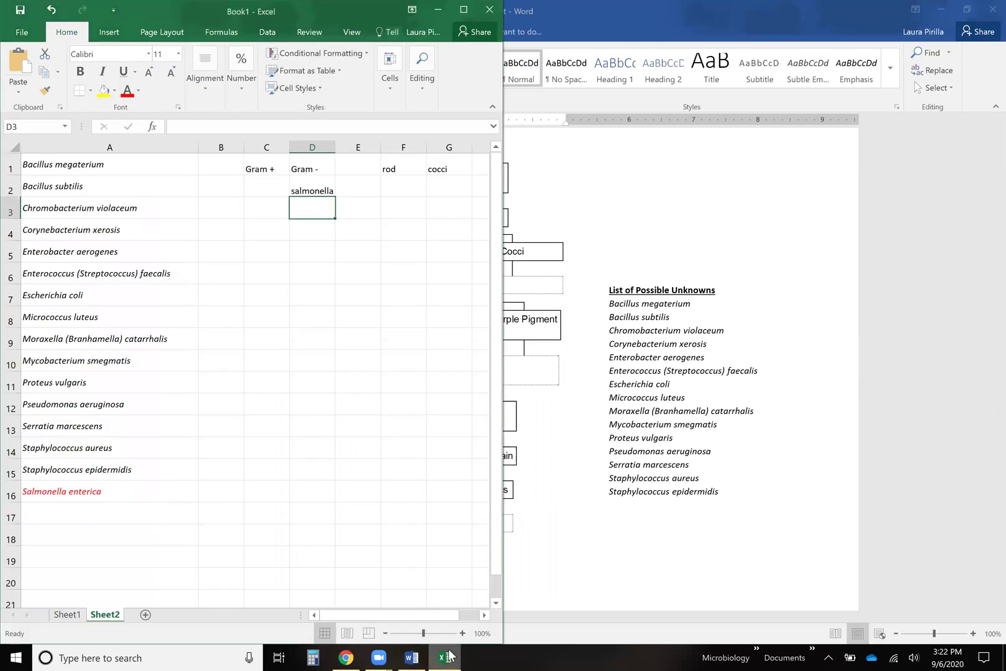
click(67, 614)
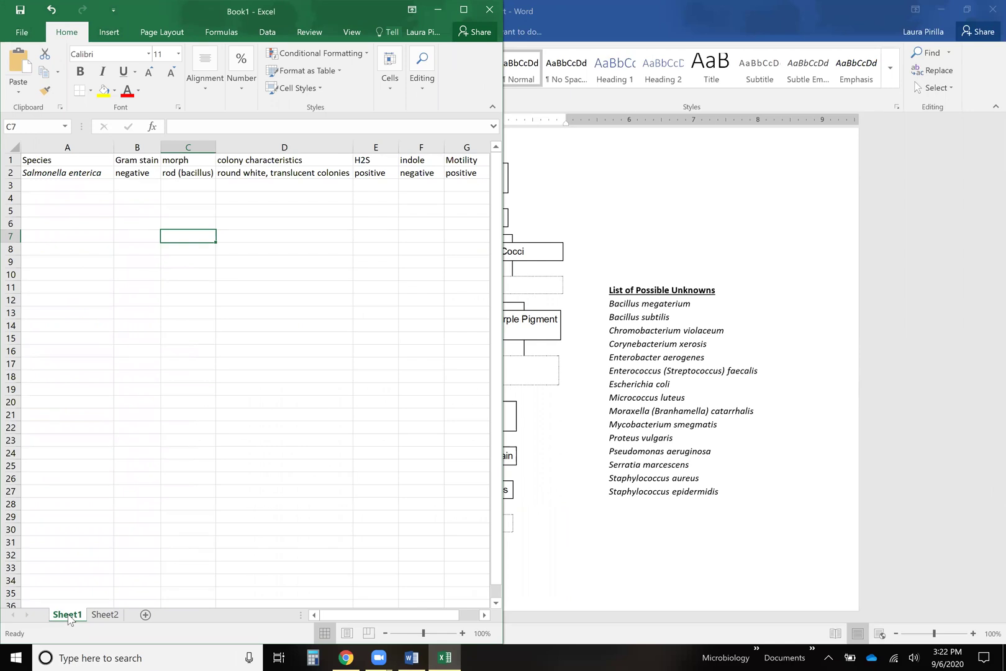
click(104, 614)
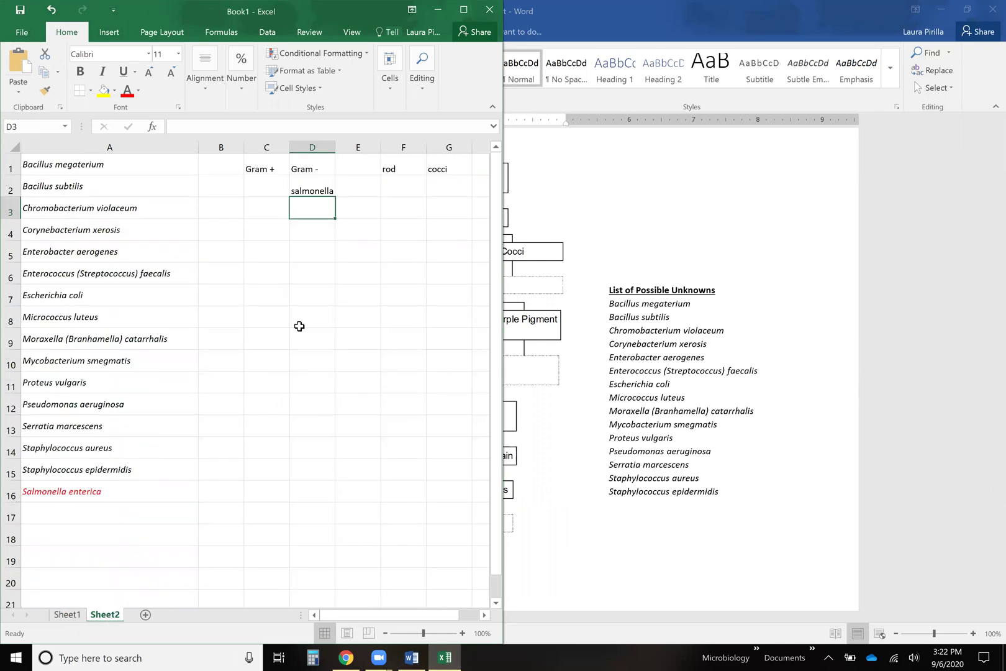
click(400, 192)
text(s)
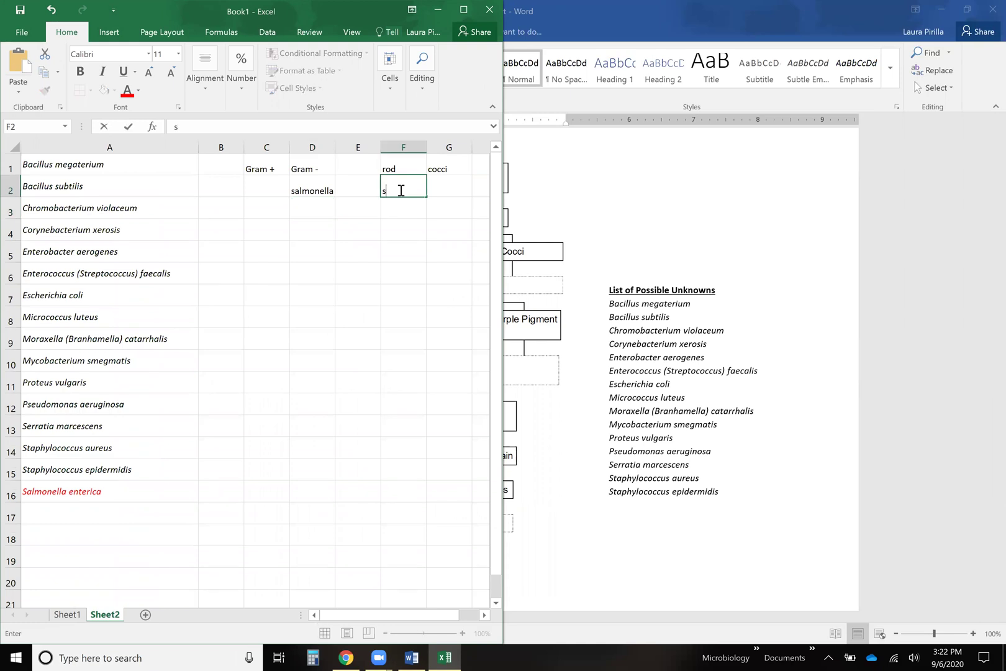
text(almonella)
key(Return)
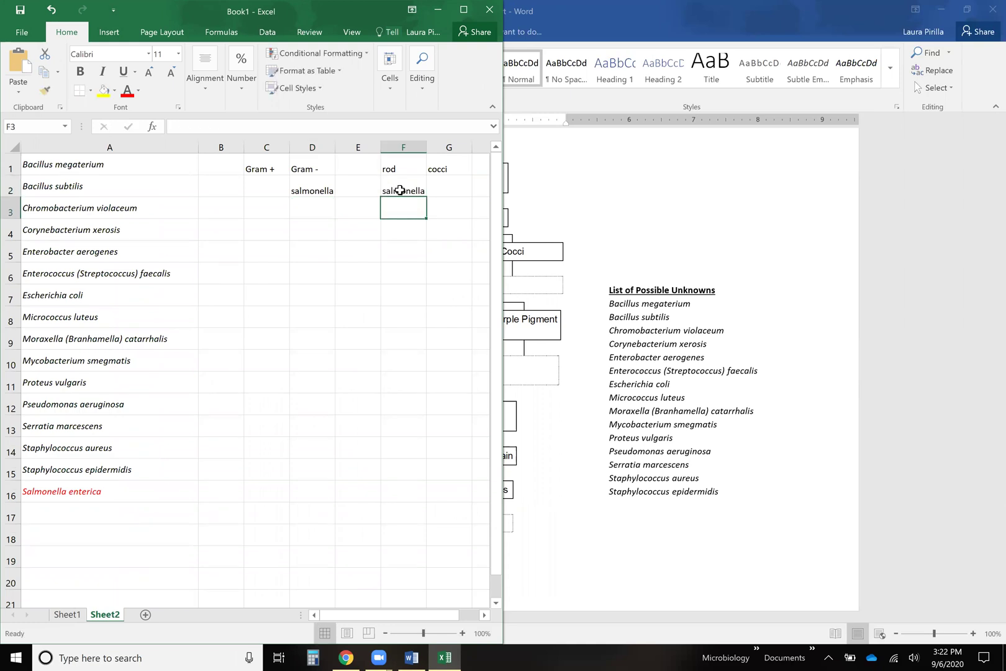
Review the flowchart's colony characteristics in Word, view the Salmonella enterica colony photo in Chrome, and return to the Excel workbook.
click(717, 253)
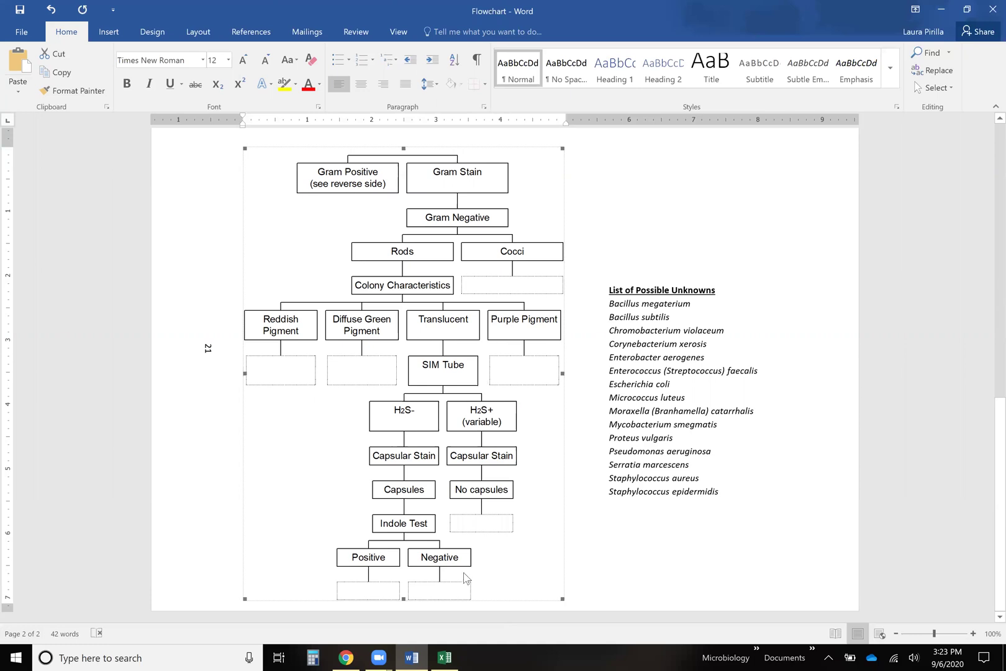
click(344, 655)
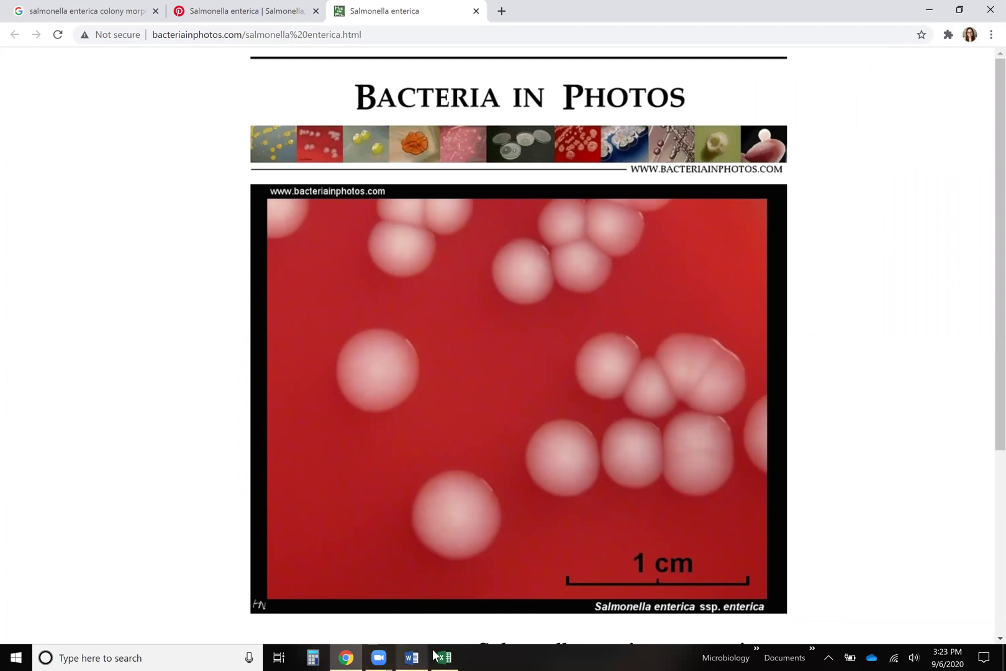
mouse_move(351, 656)
click(444, 656)
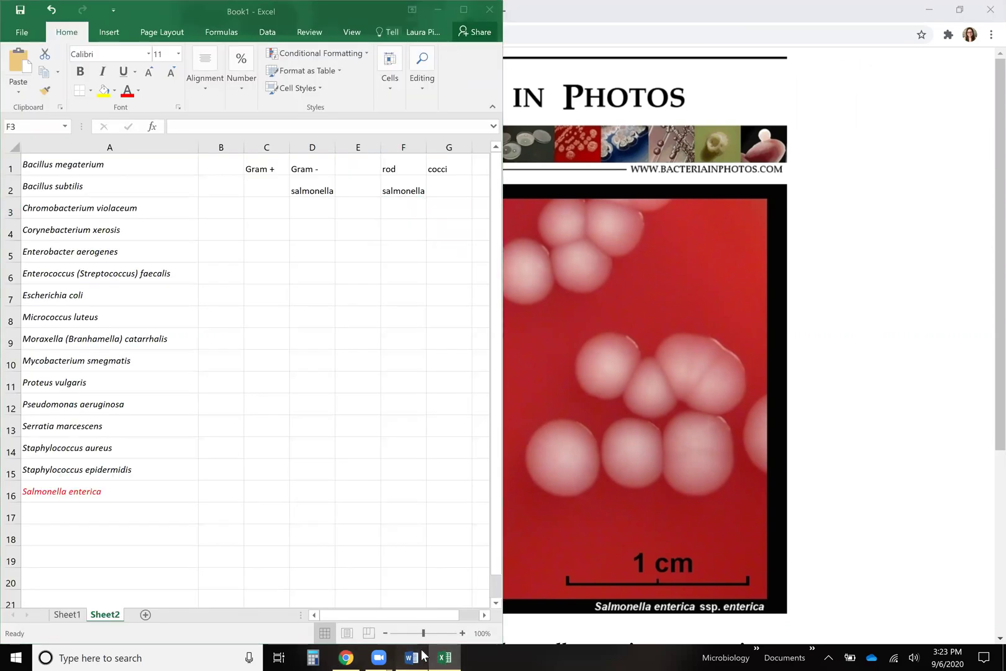
Review the flowchart's SIM Tube branches in Word, check the Salmonella enterica H2S result on Sheet1 in Excel, and return to the flowchart.
click(411, 657)
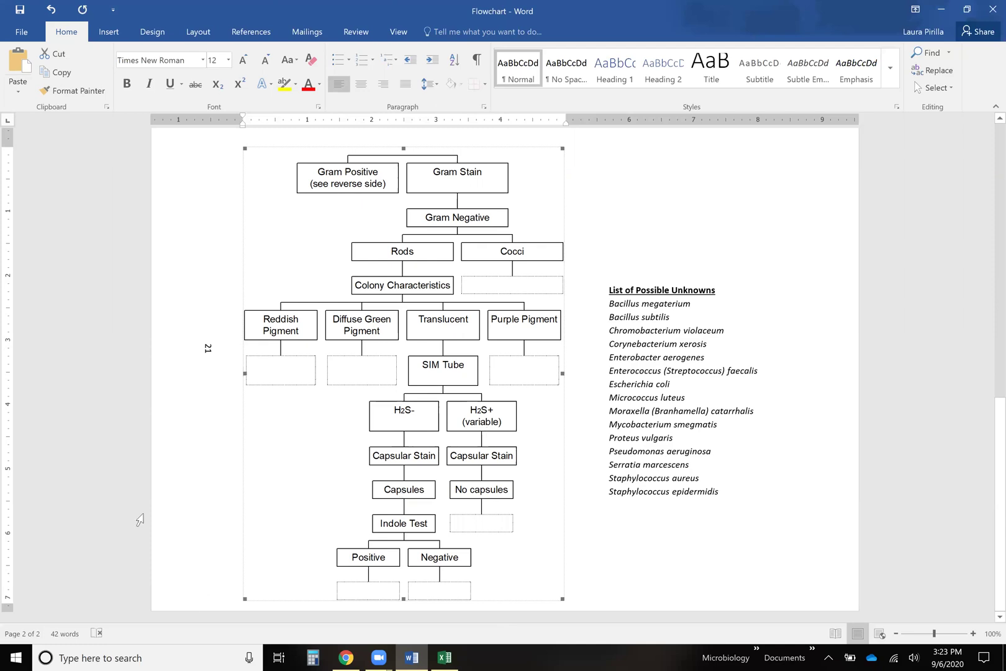
click(445, 657)
click(62, 602)
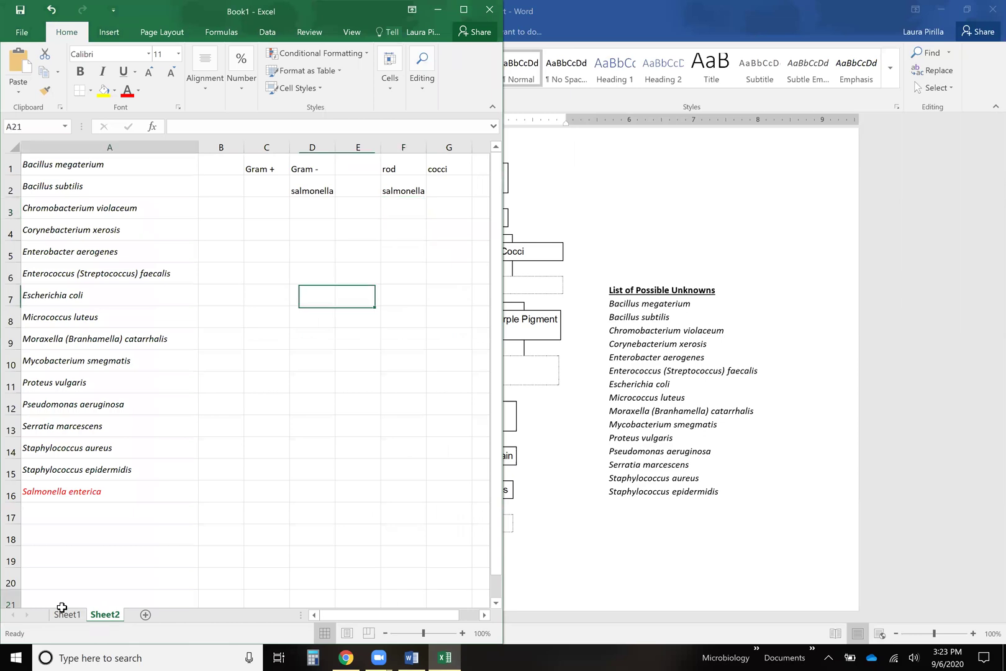
click(68, 617)
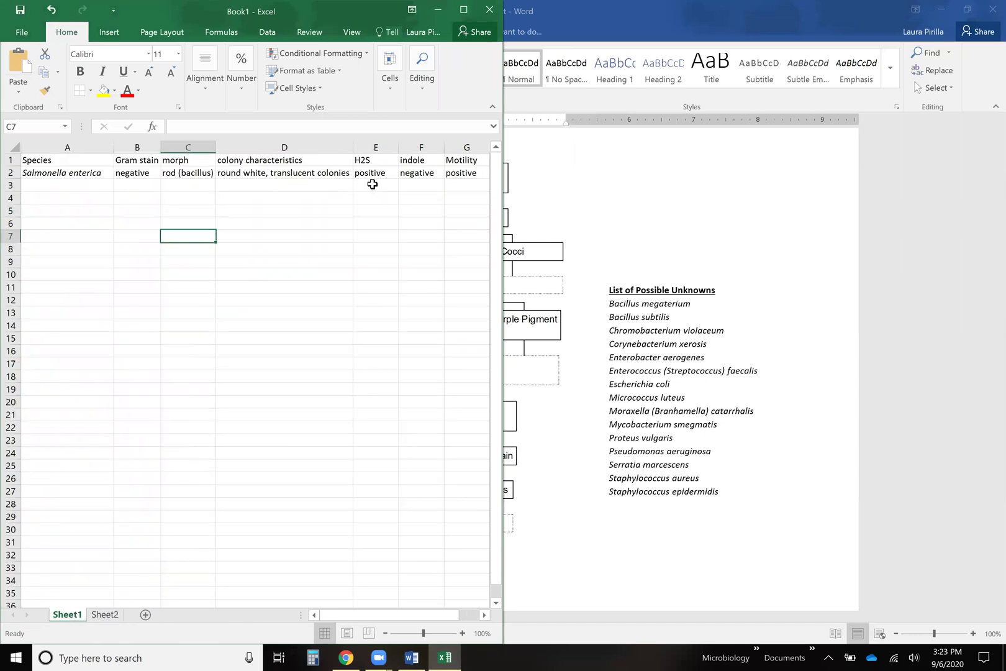
click(522, 440)
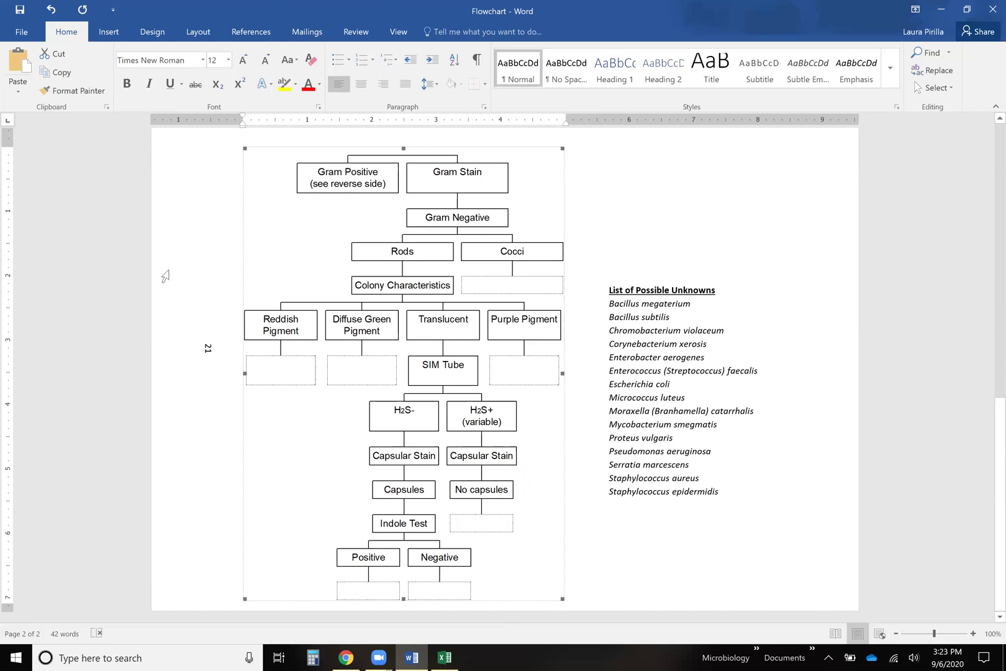
Check the indole and capsule stain results for Salmonella enterica on Sheet1 in Excel and compare them with the Word flowchart's branches.
click(445, 656)
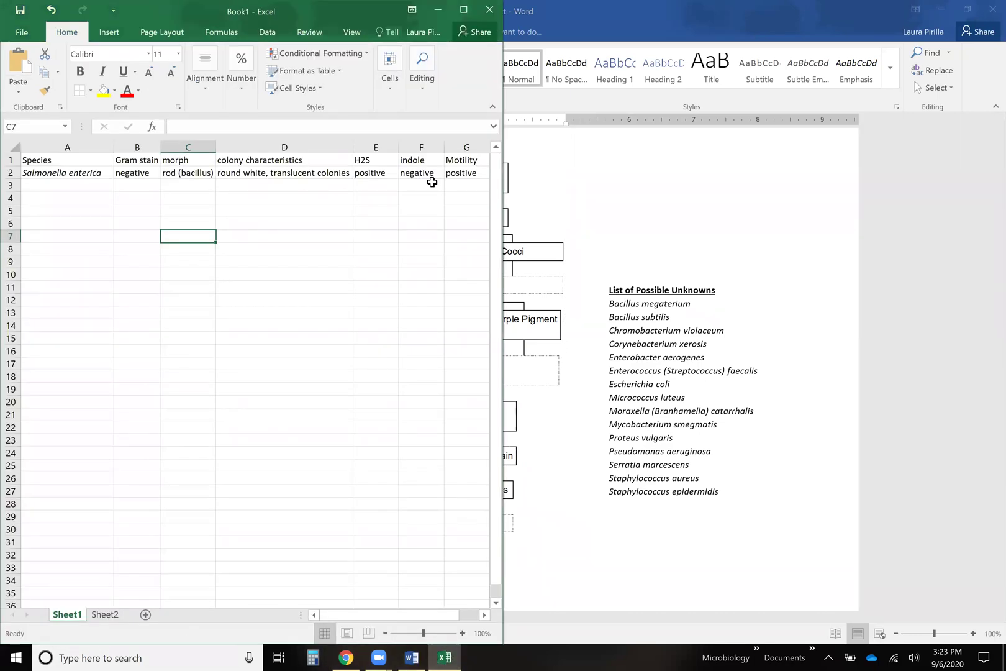
scroll(432, 182, right, 2)
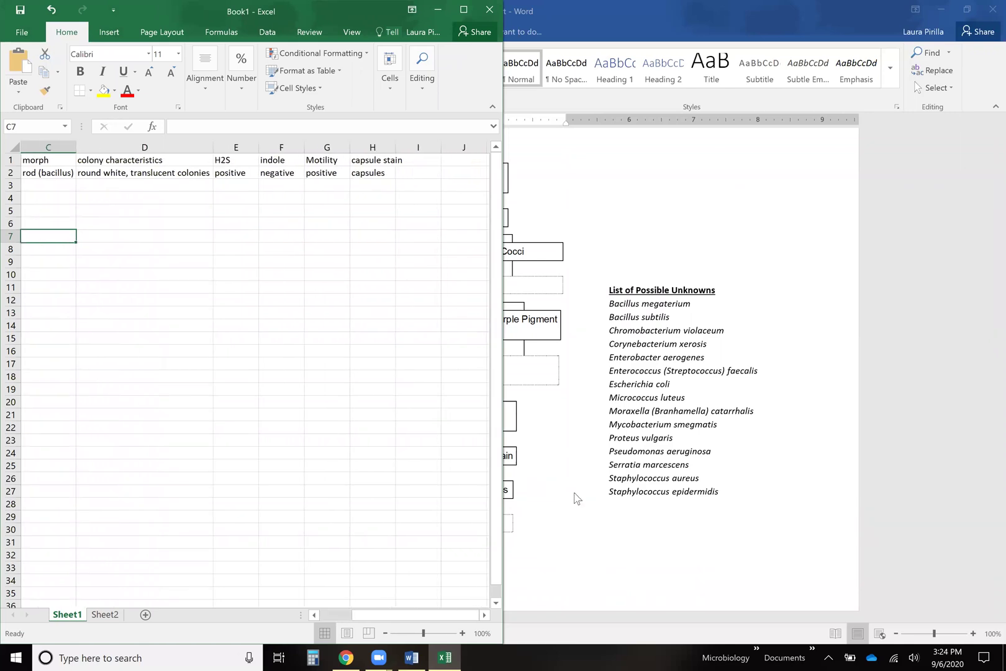
click(587, 559)
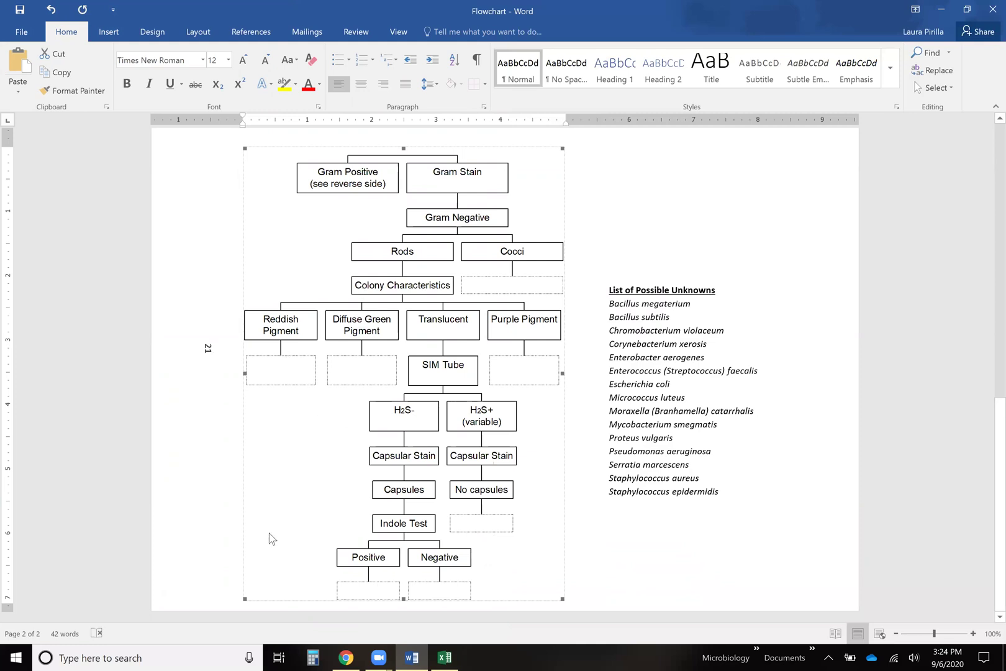
Review the Gram and morphology lists on Sheet2 in Excel, and examine the Gram Positive and Gram Negative flowchart pages in Word.
click(444, 656)
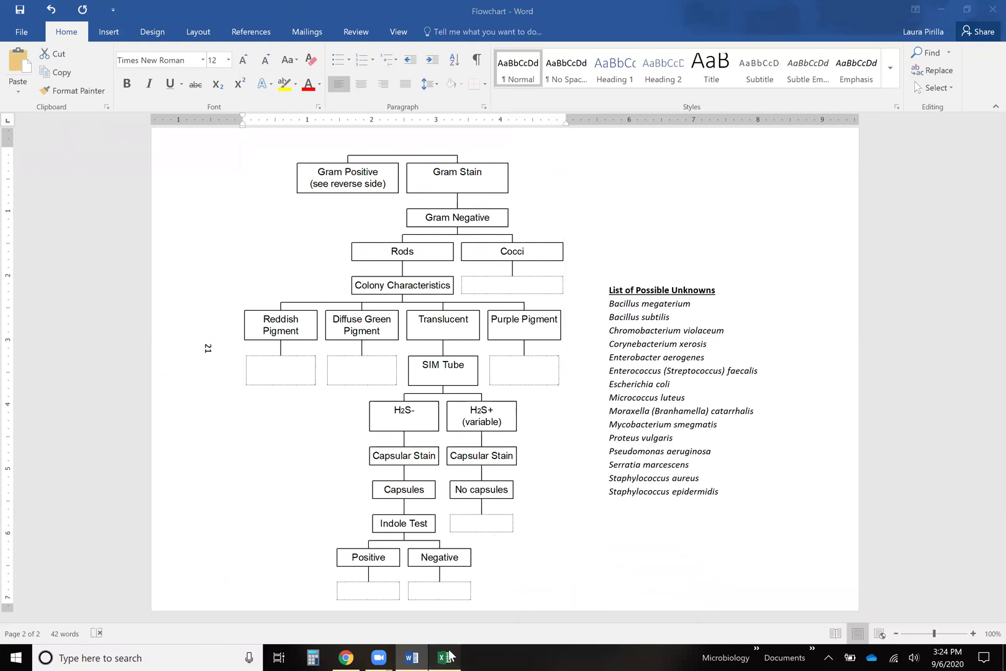
click(105, 614)
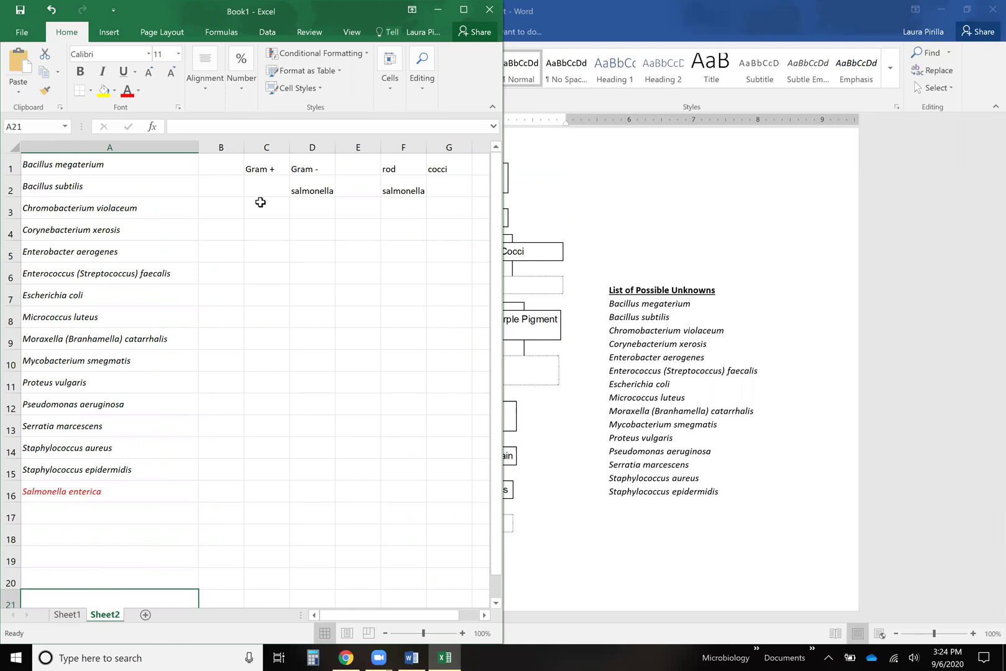
scroll(590, 208, up, 5)
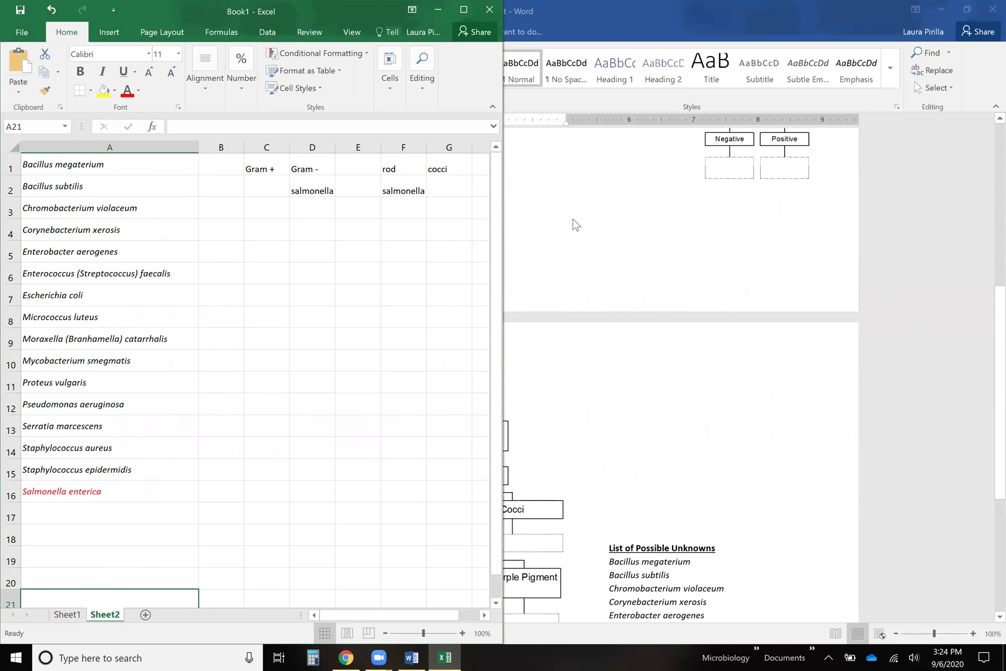
scroll(575, 224, up, 3)
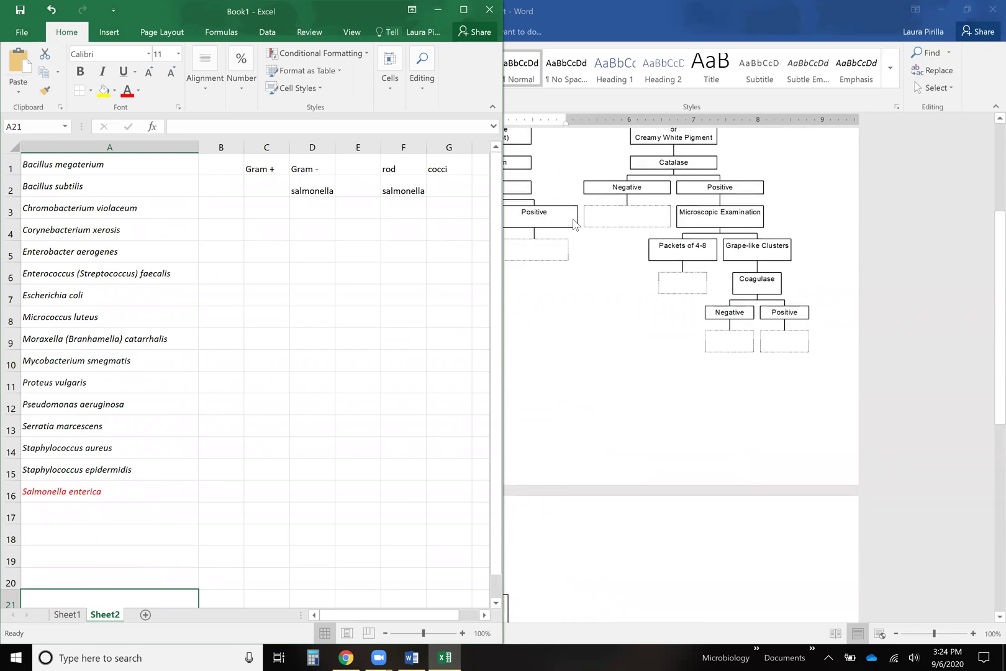
click(557, 169)
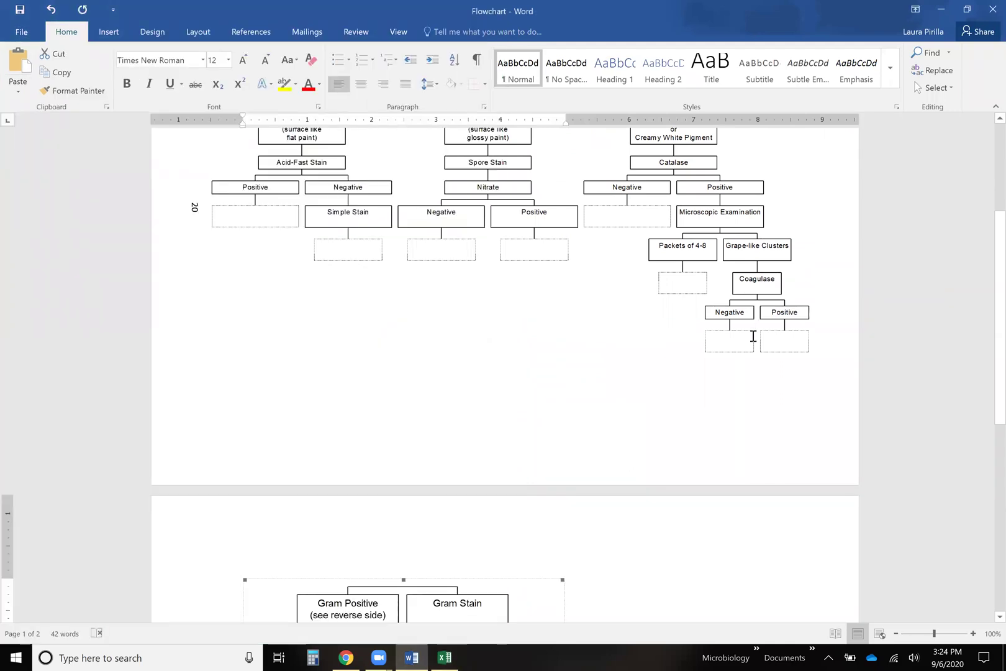
scroll(600, 373, up, 3)
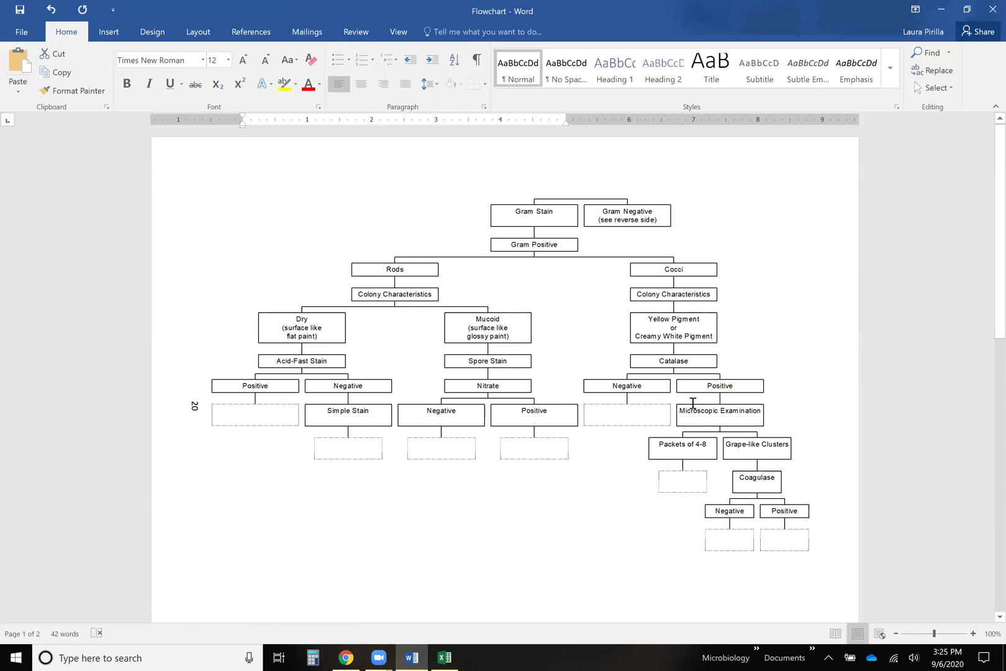
scroll(692, 403, down, 15)
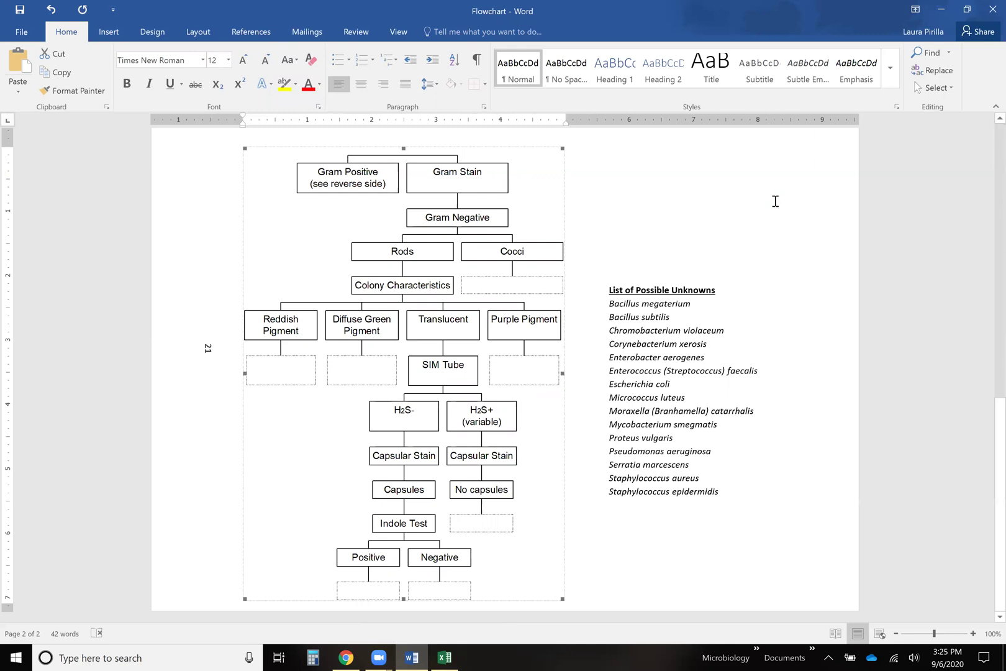
scroll(775, 201, up, 10)
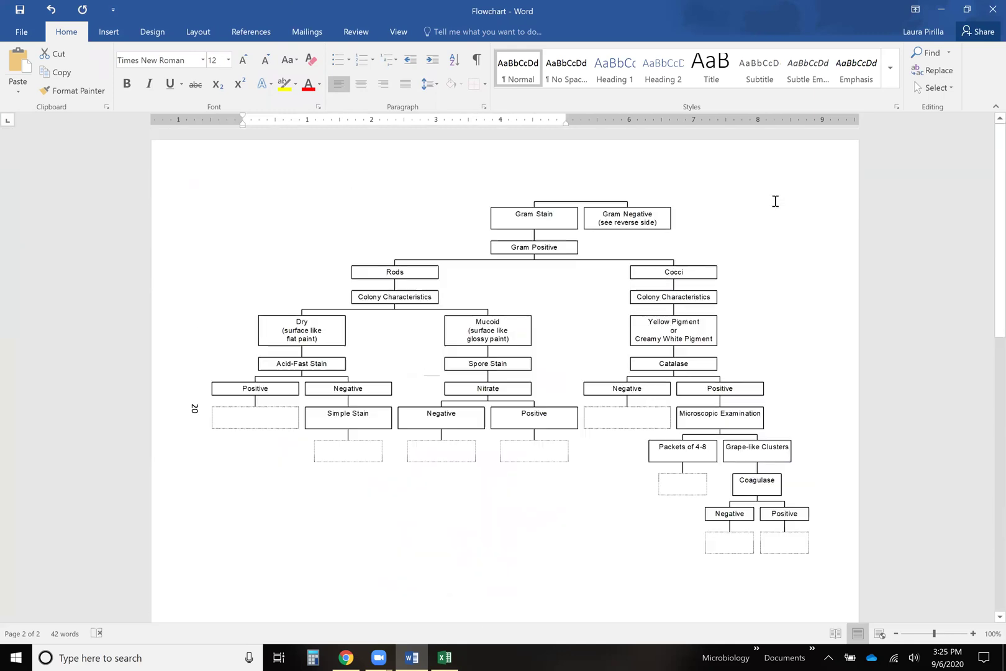